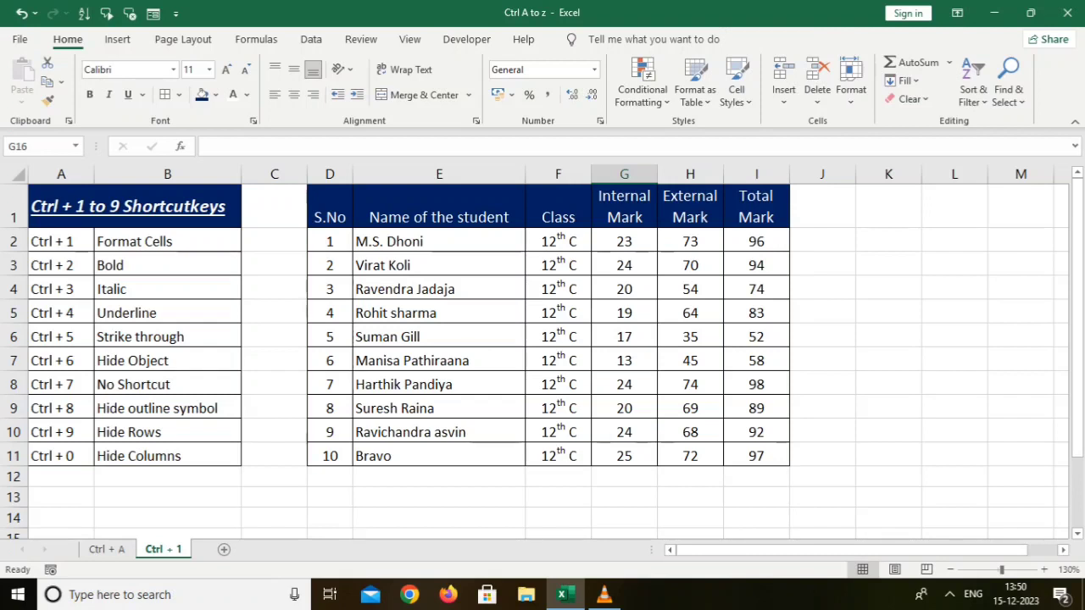
Select the student table D1:I11 and open Format Cells, browsing its tabs before closing the dialog.
drag(330, 208, 763, 462)
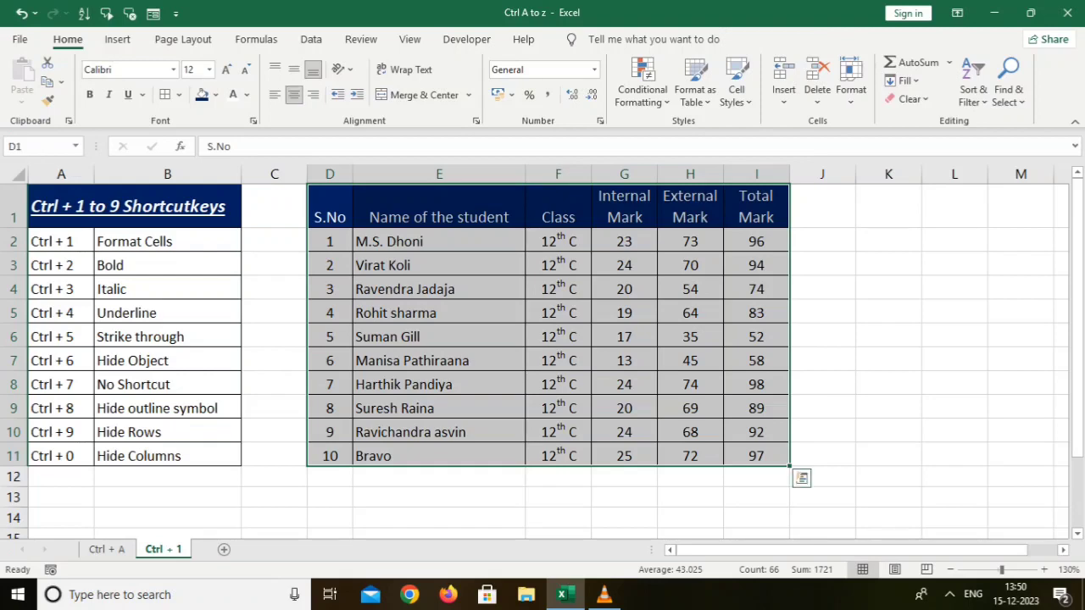
key(ctrl+1)
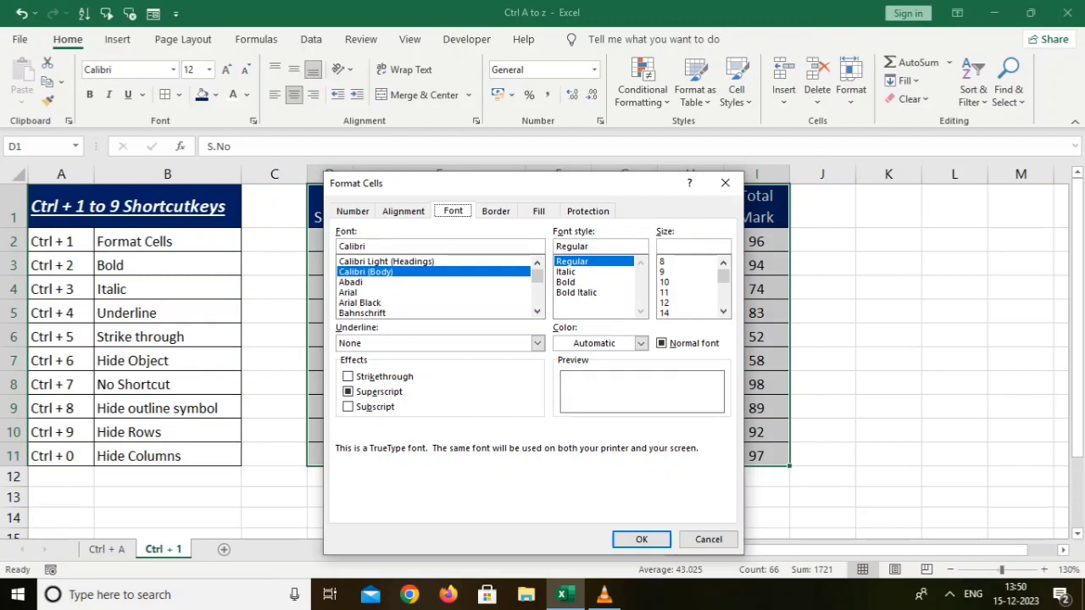
key(ctrl+Tab)
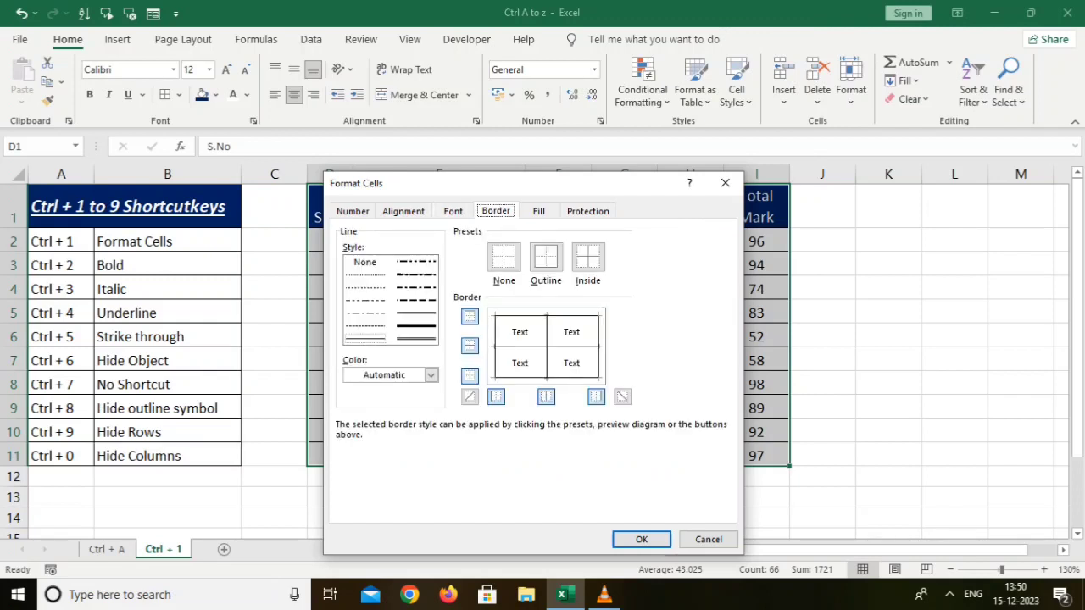
key(ctrl+Tab)
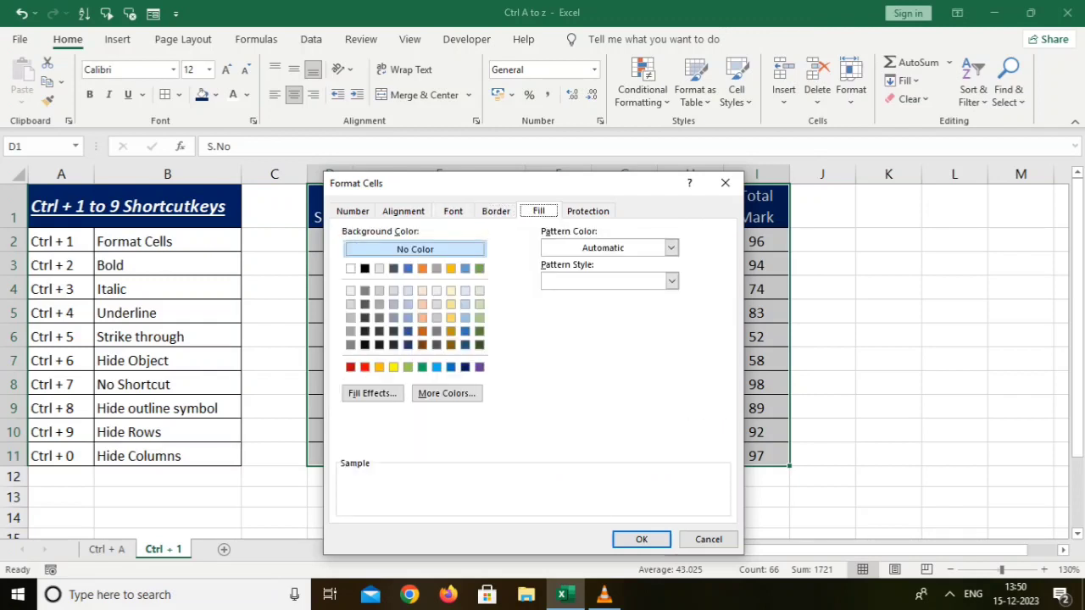
key(a)
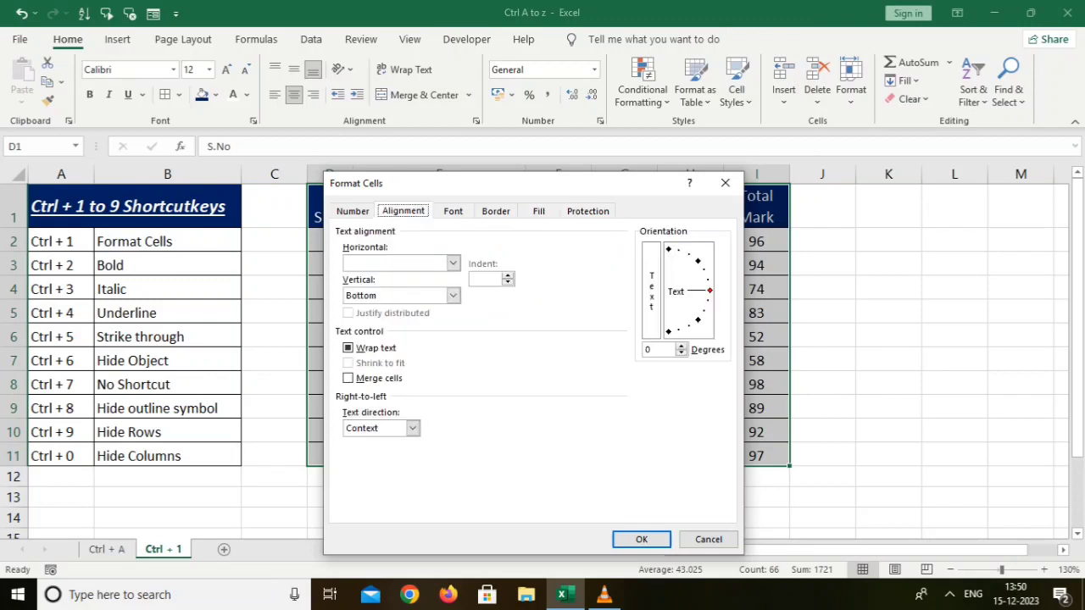
key(Left)
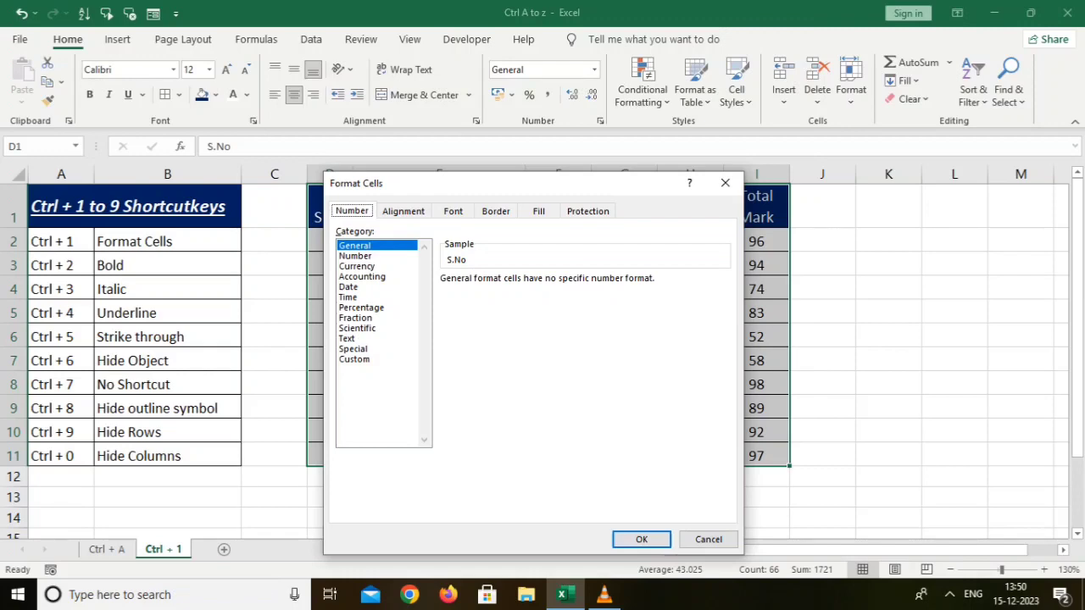
click(725, 182)
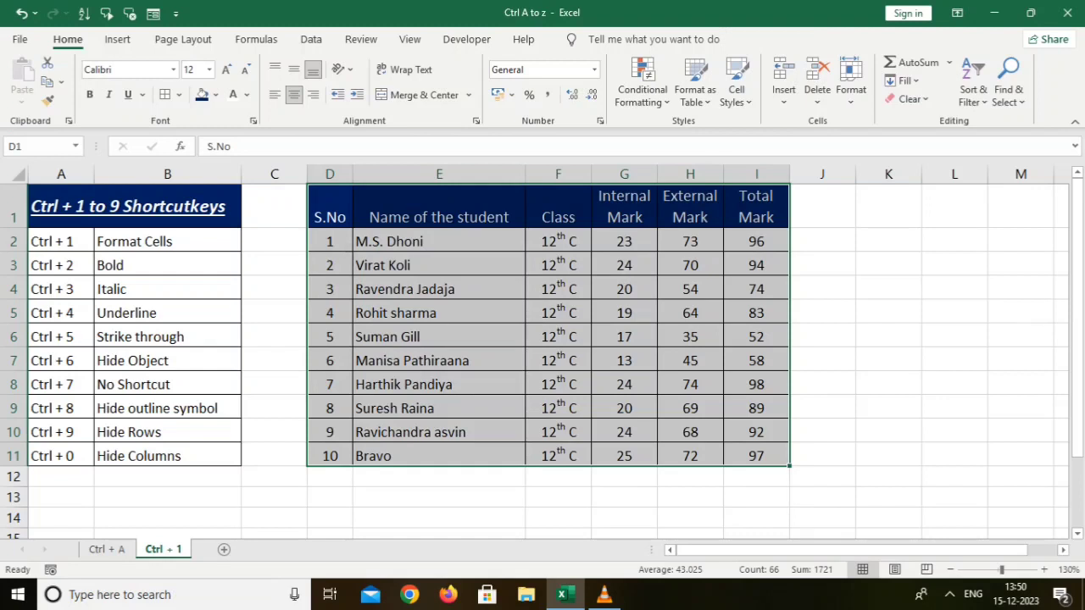
Toggle bold and italic on and off again for the selected student table.
key(ctrl+2)
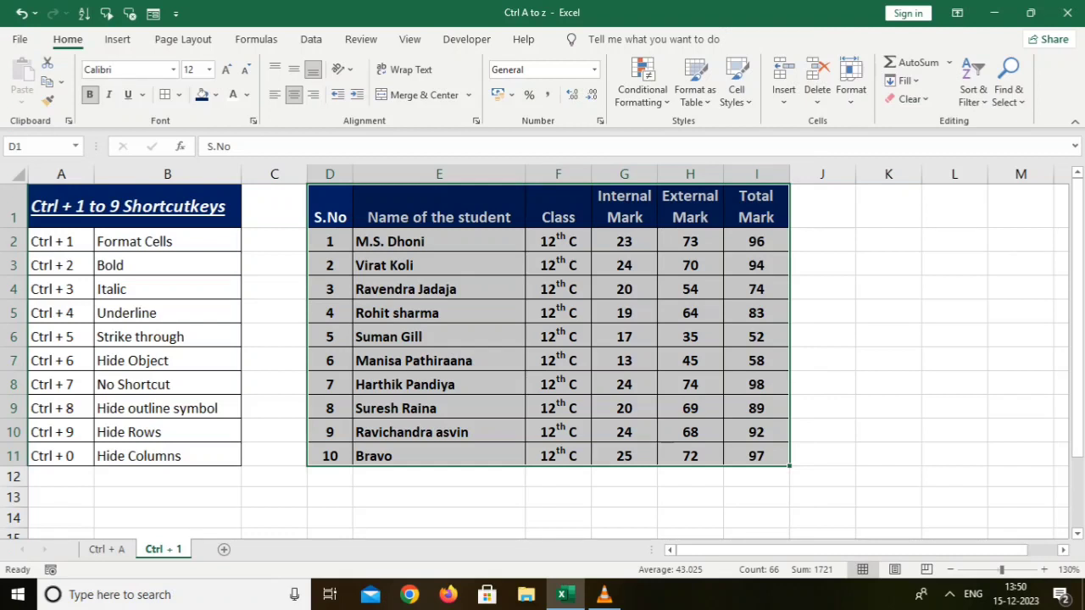
key(ctrl+2)
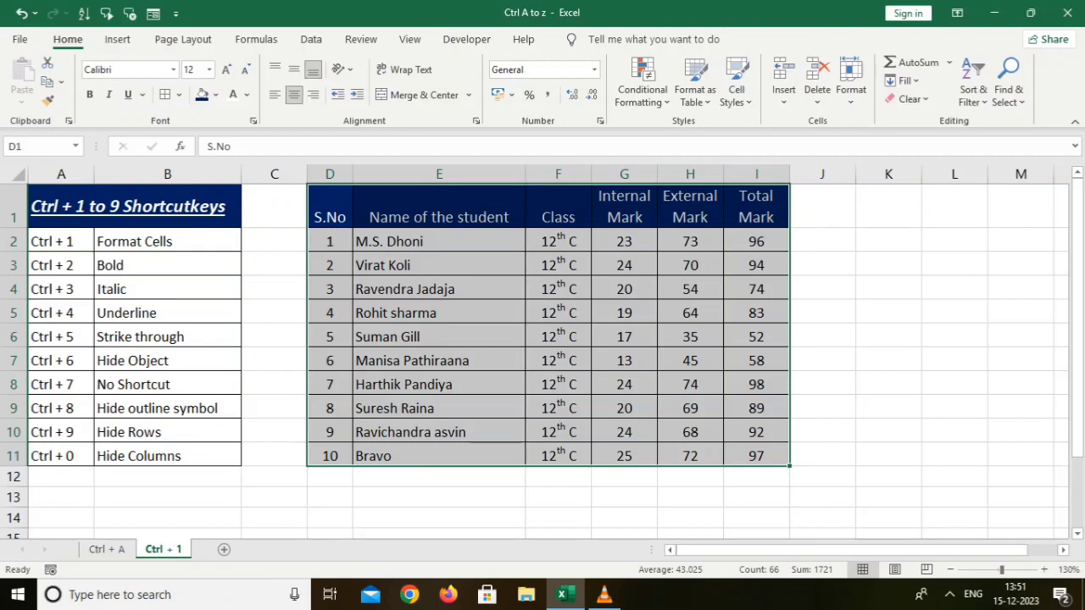
key(ctrl+3)
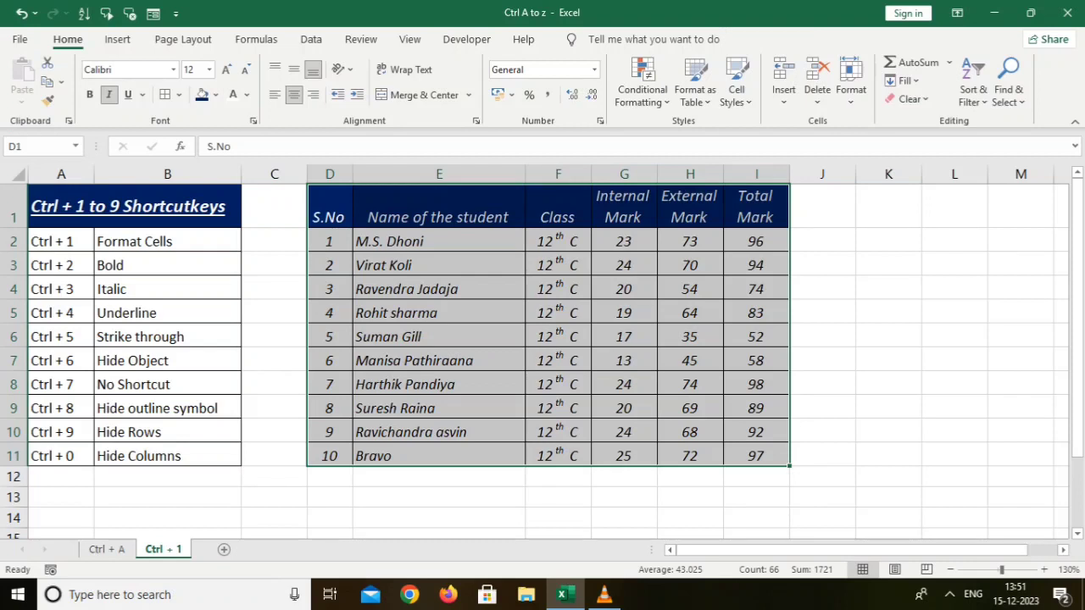
key(ctrl+3)
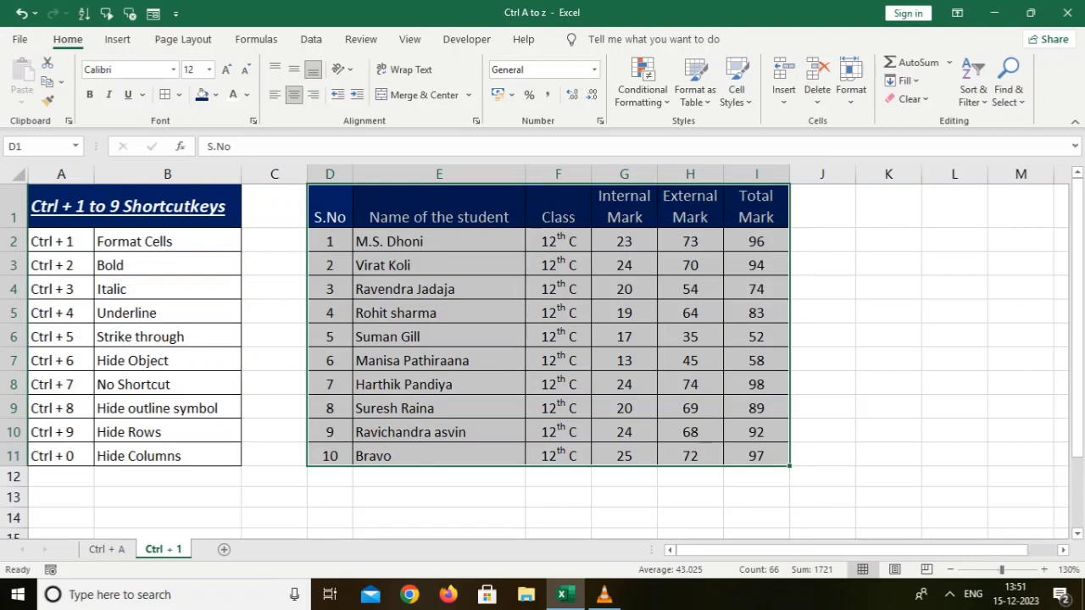
Toggle underline and strikethrough on and off again for the selected student table.
key(ctrl+4)
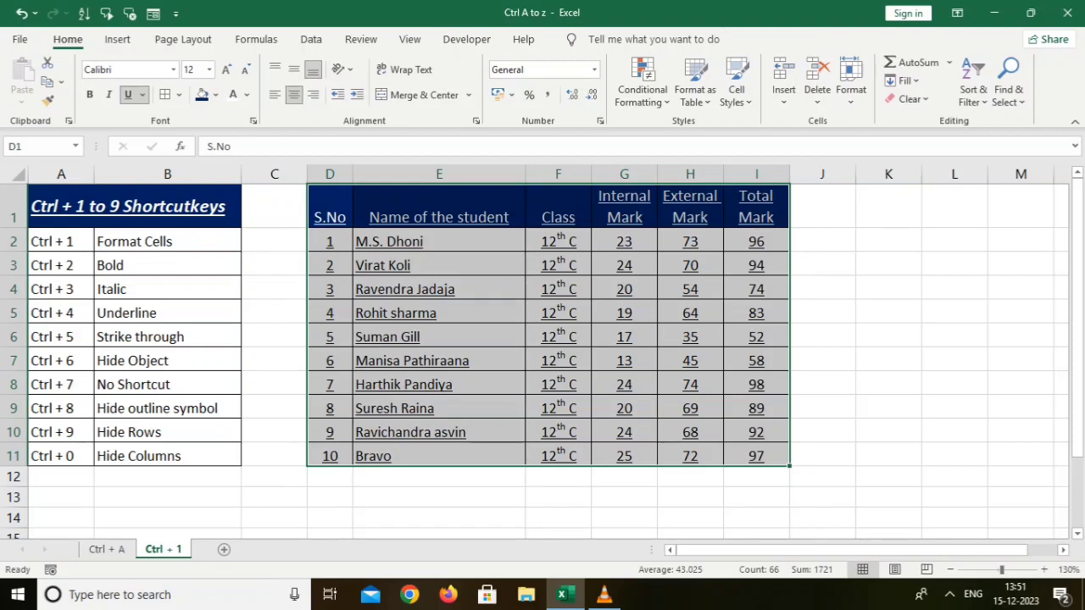
key(ctrl+4)
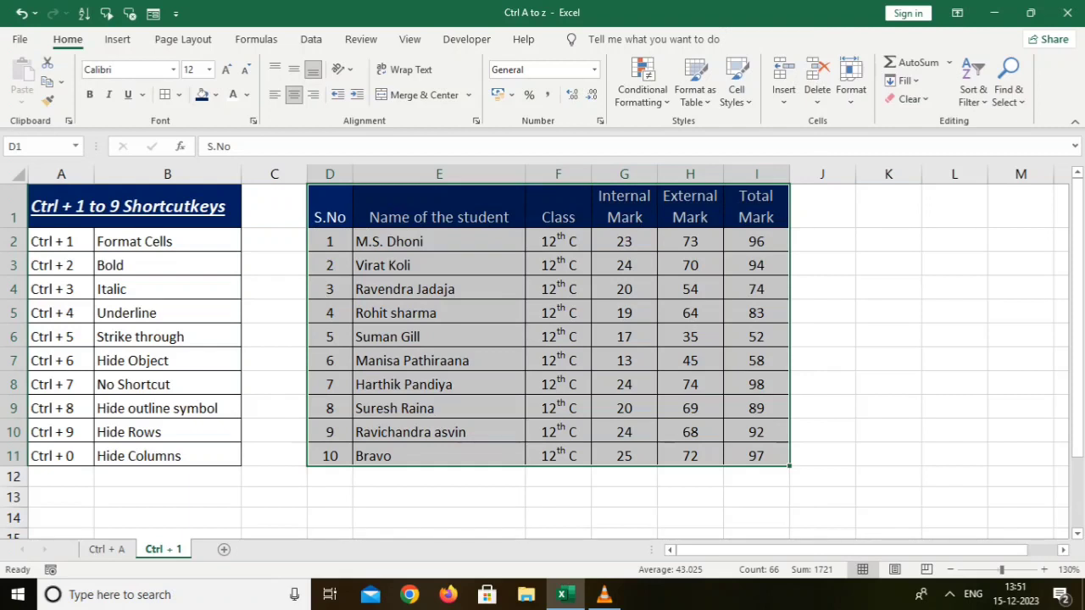
key(ctrl+5)
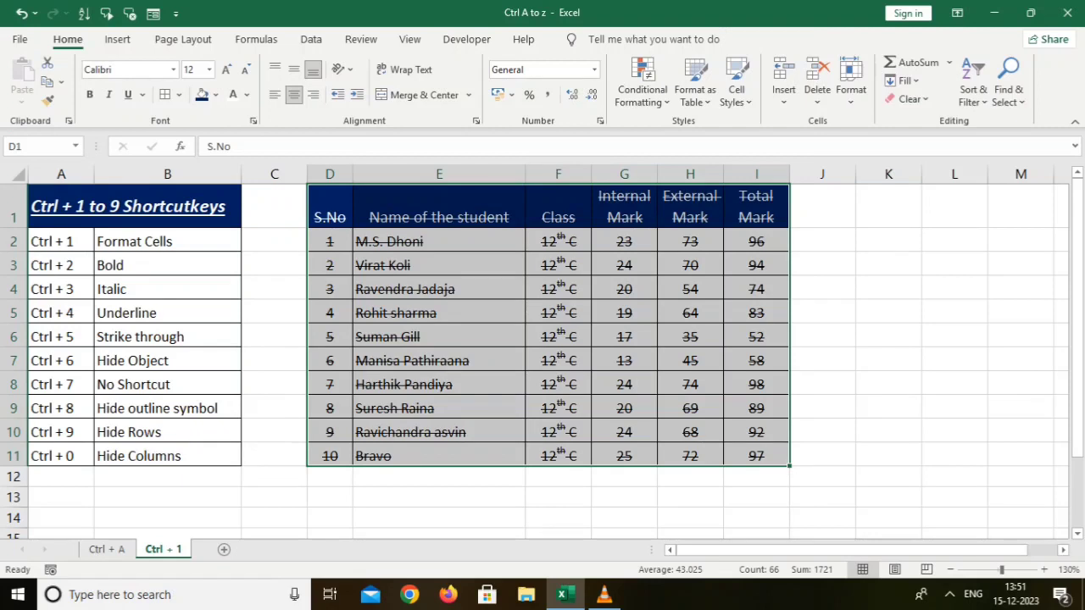
key(ctrl+5)
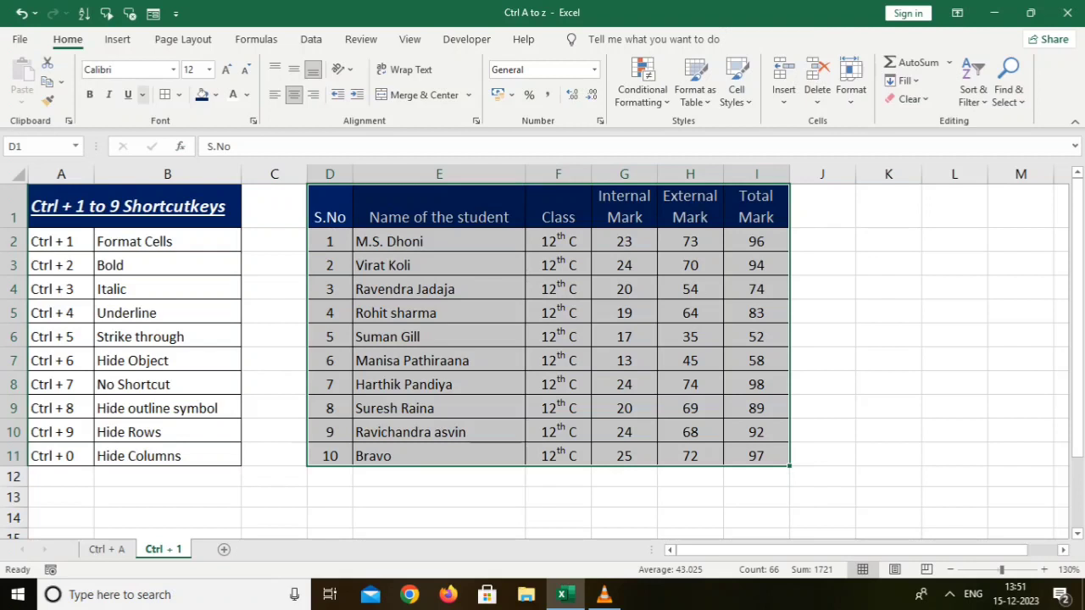
Insert a rectangle shape about 4.95 cm wide and 3.6 cm high over columns C to E.
click(118, 39)
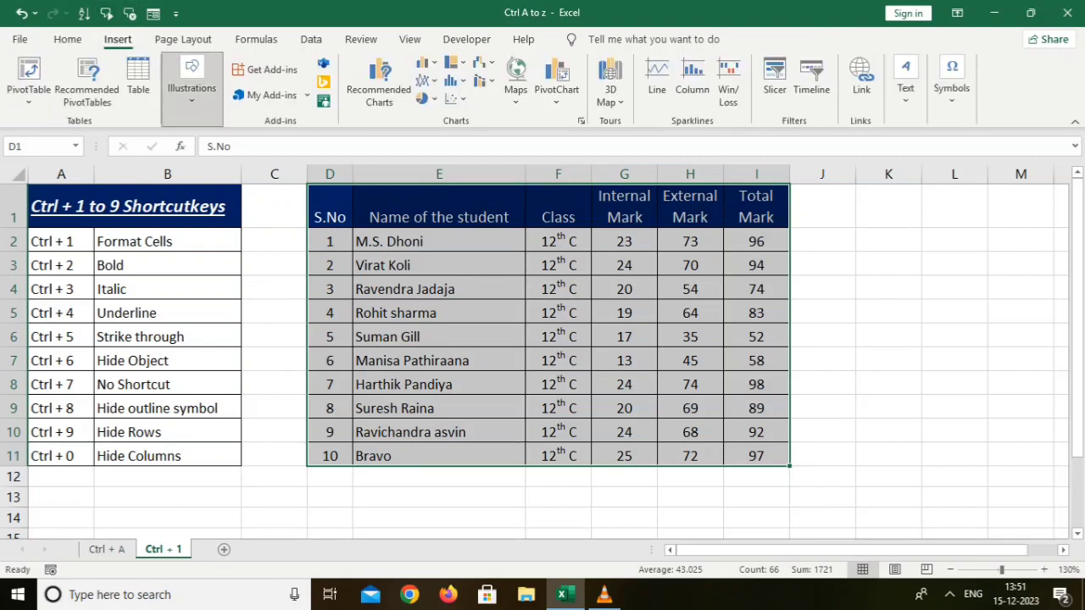
click(191, 84)
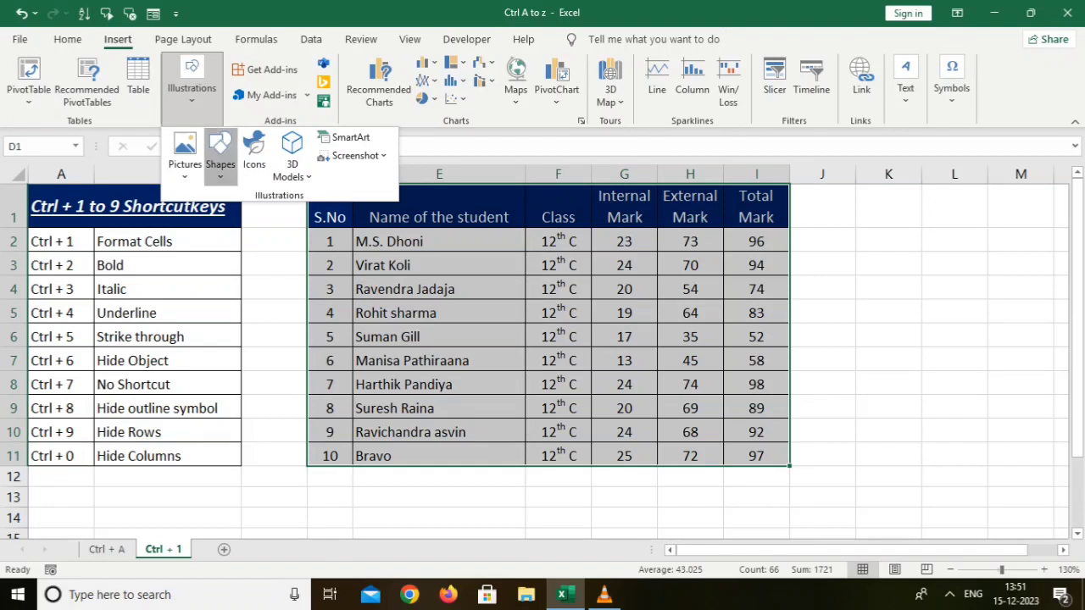
click(219, 157)
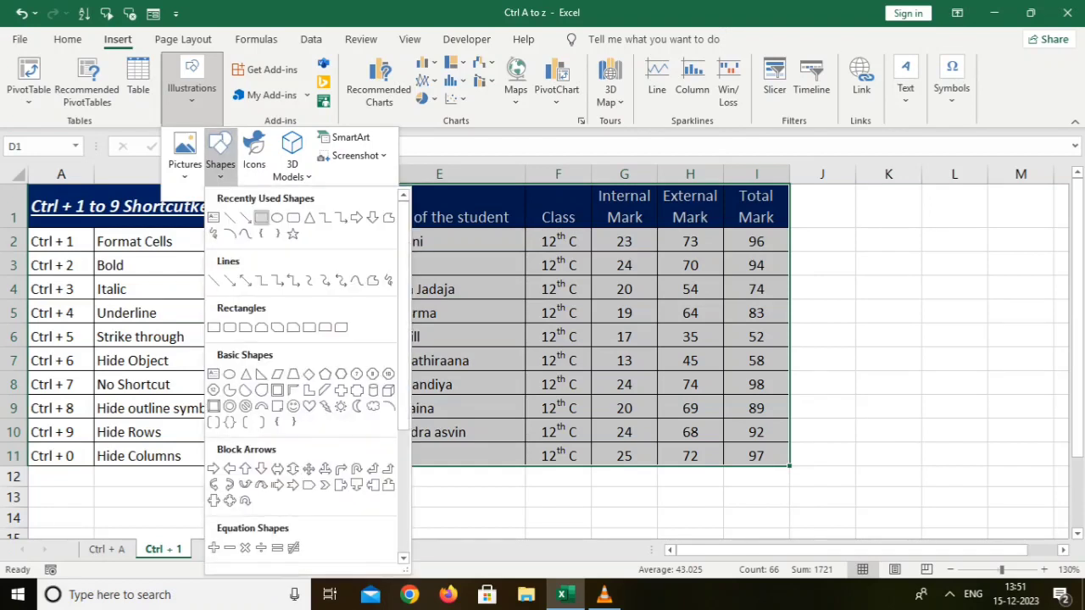
click(262, 217)
mouse_move(265, 215)
mouse_down()
mouse_move(356, 239)
mouse_move(449, 330)
mouse_move(460, 357)
mouse_up()
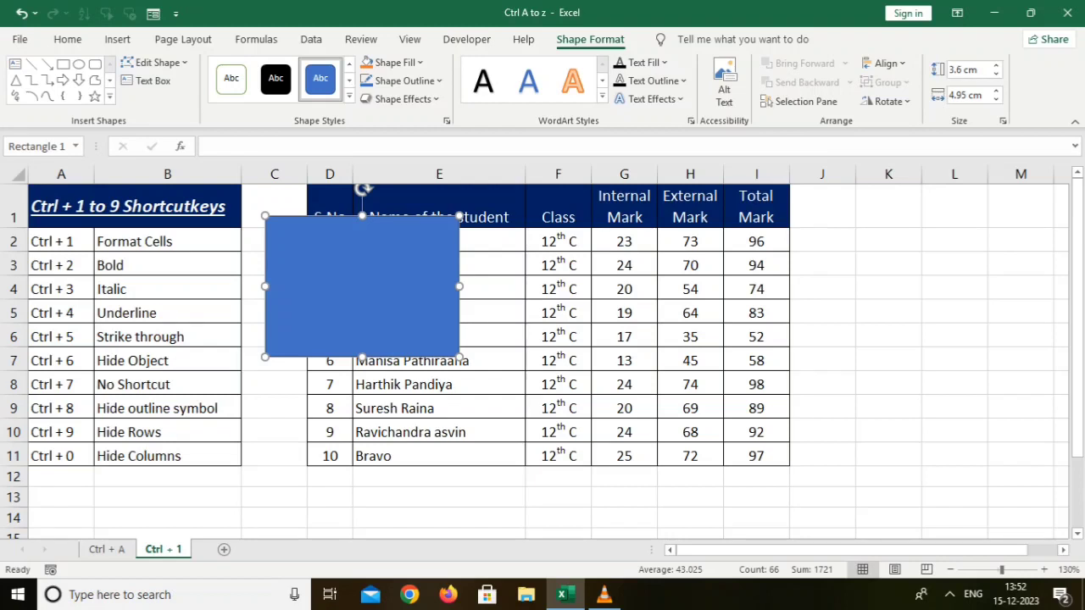
Hide the rectangle by toggling object display off, back on, and off again.
key(ctrl+6)
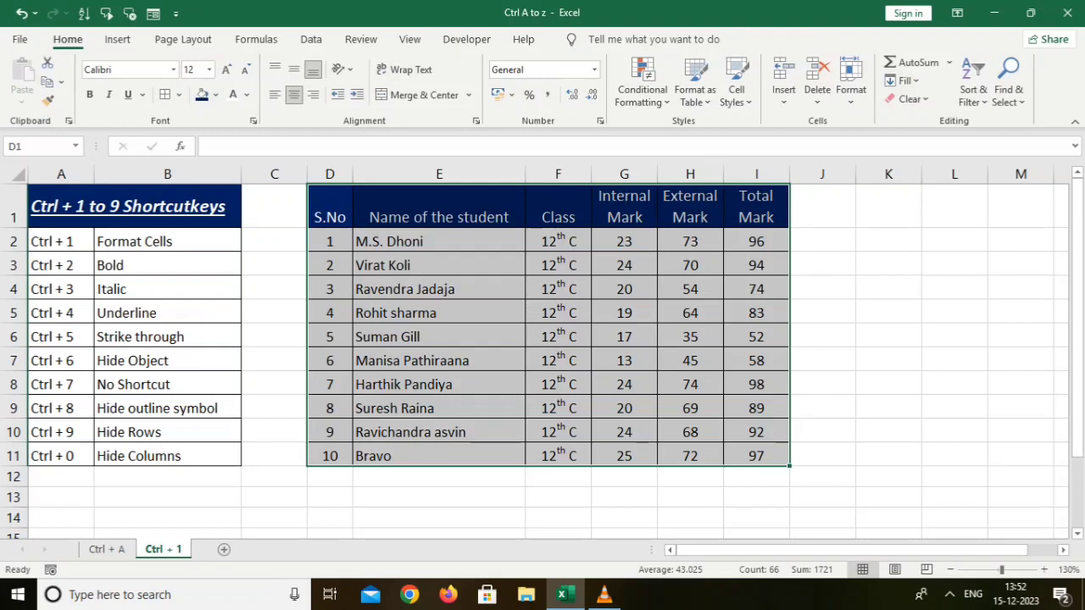
key(ctrl+6)
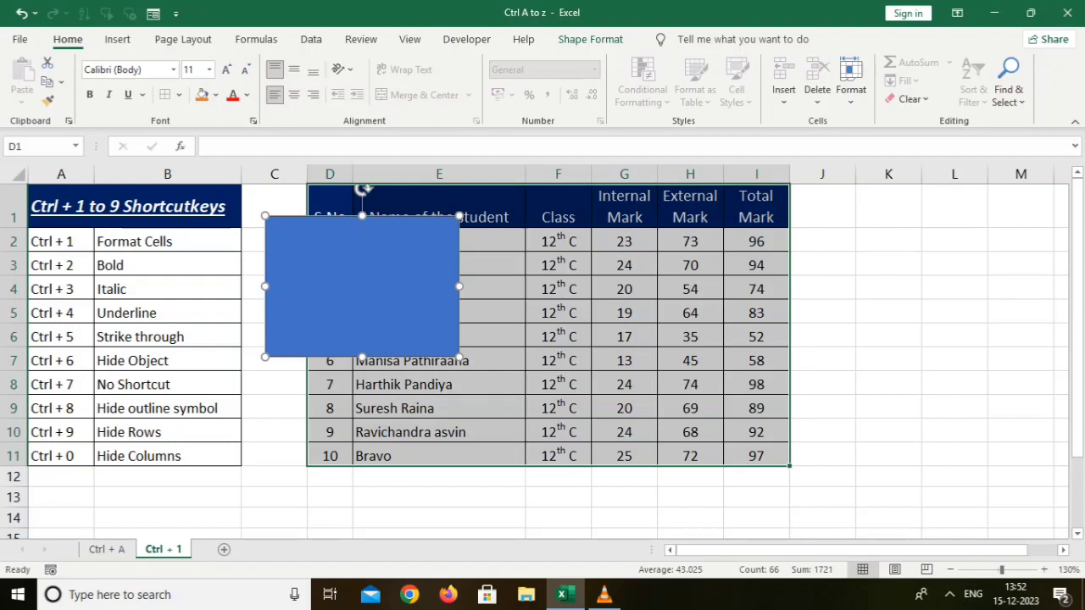
click(274, 384)
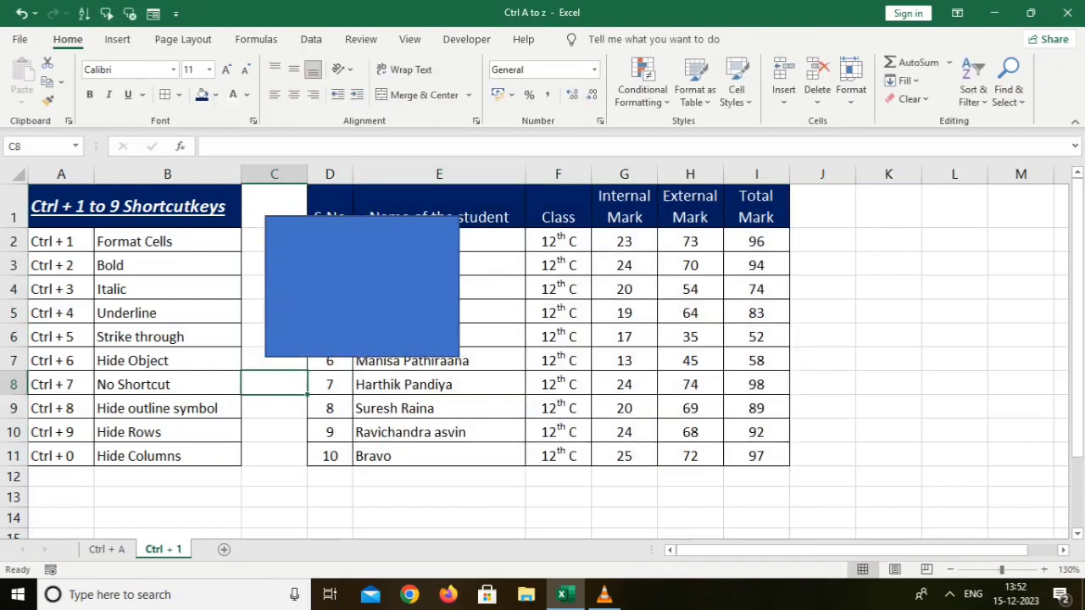
key(ctrl+6)
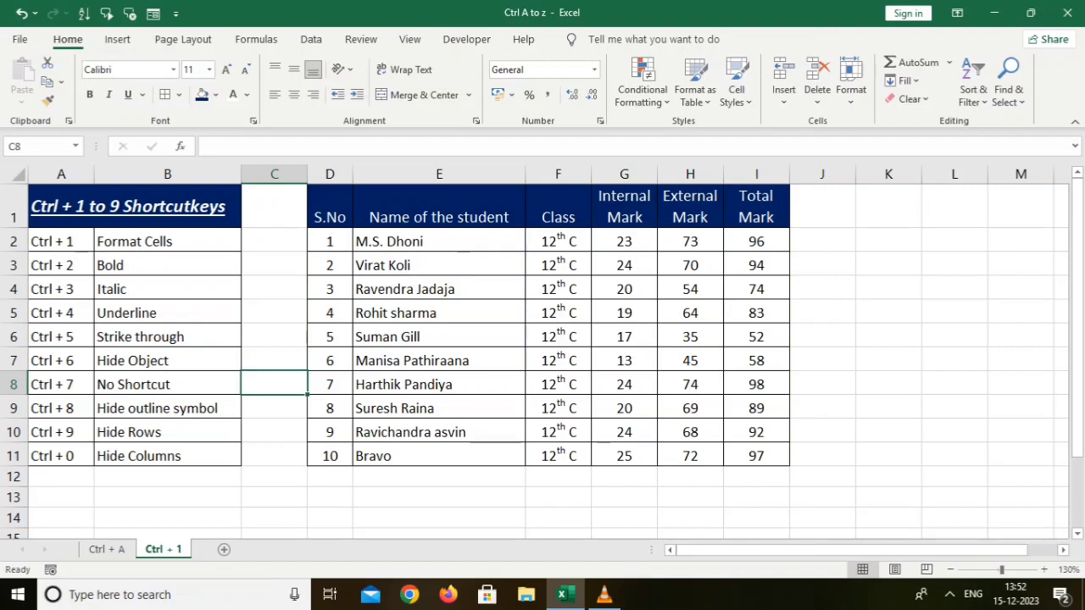
Group rows 1 to 11 into an outline, collapse the group, and expand it again.
drag(14, 208, 14, 464)
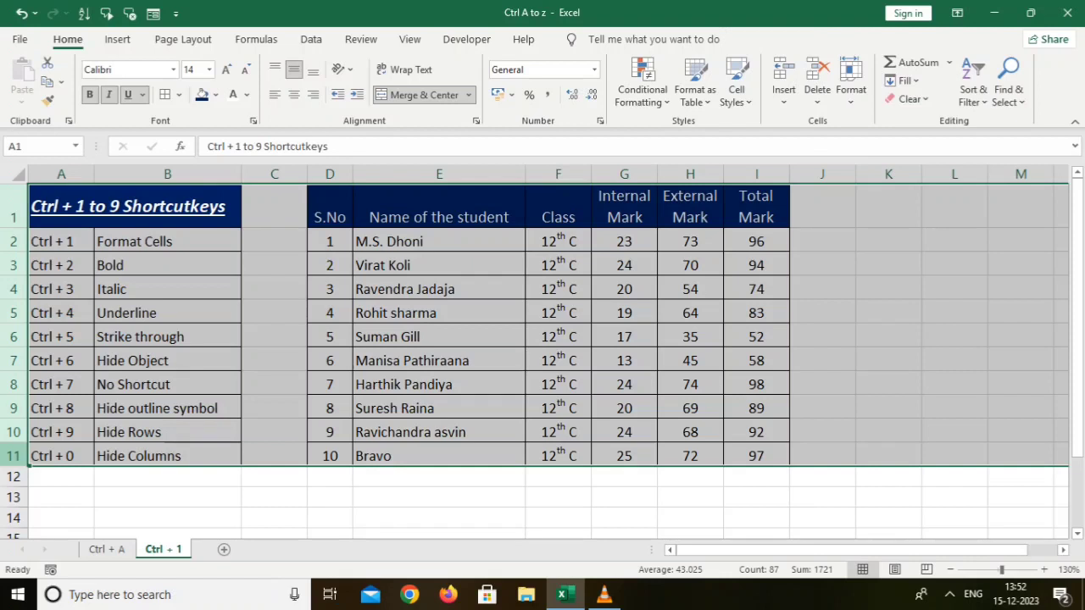
click(311, 39)
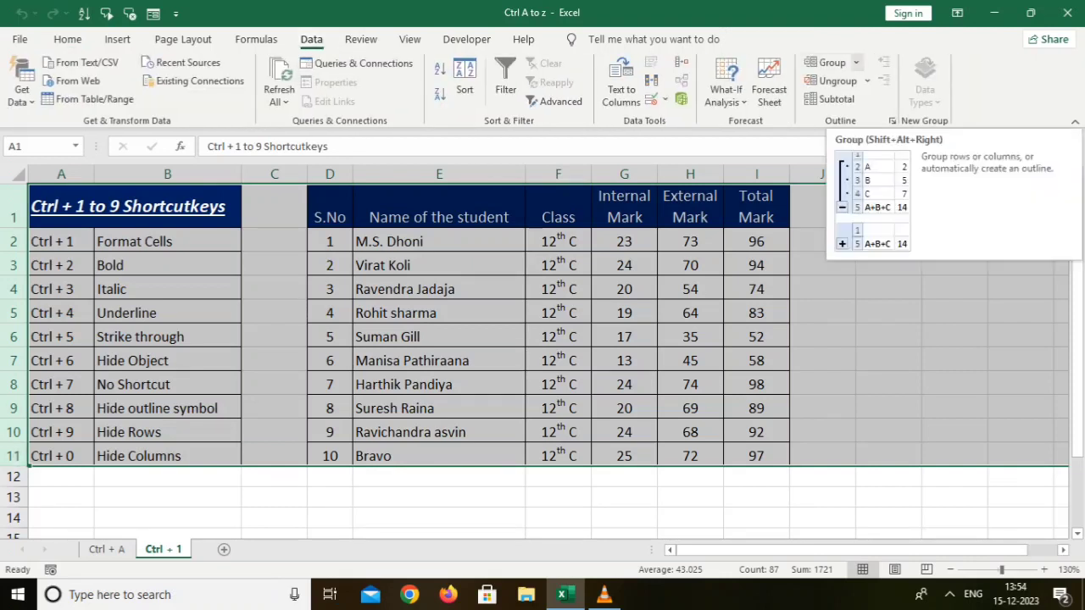
click(827, 62)
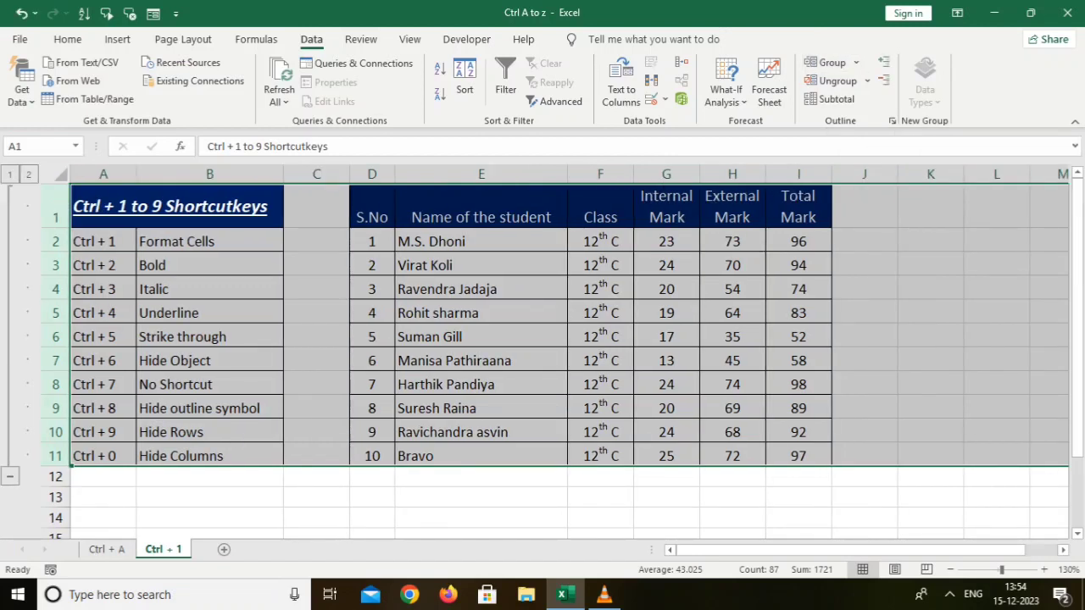
click(11, 476)
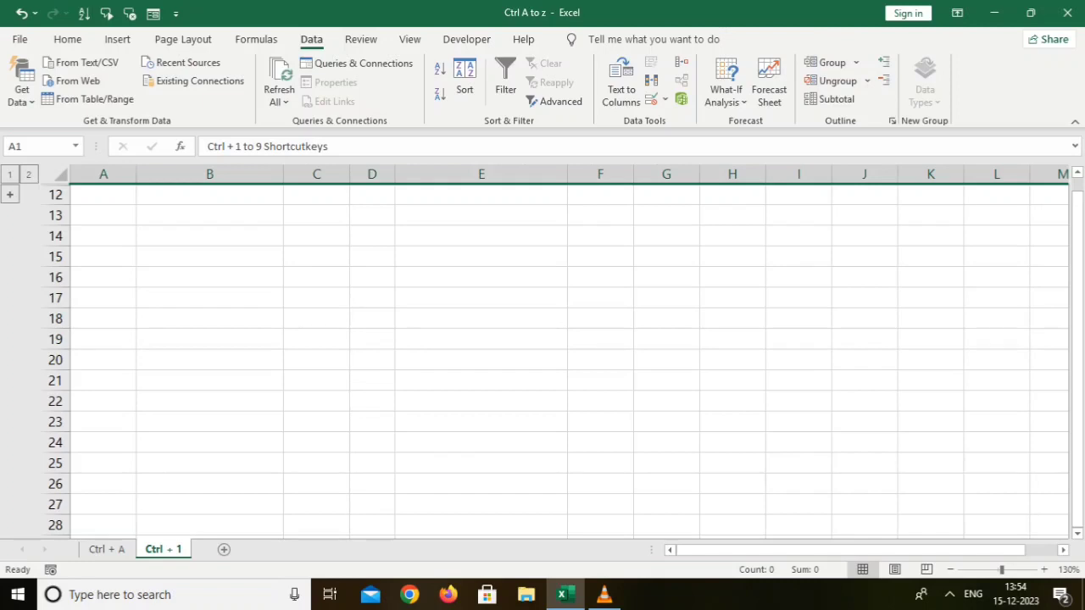
click(10, 194)
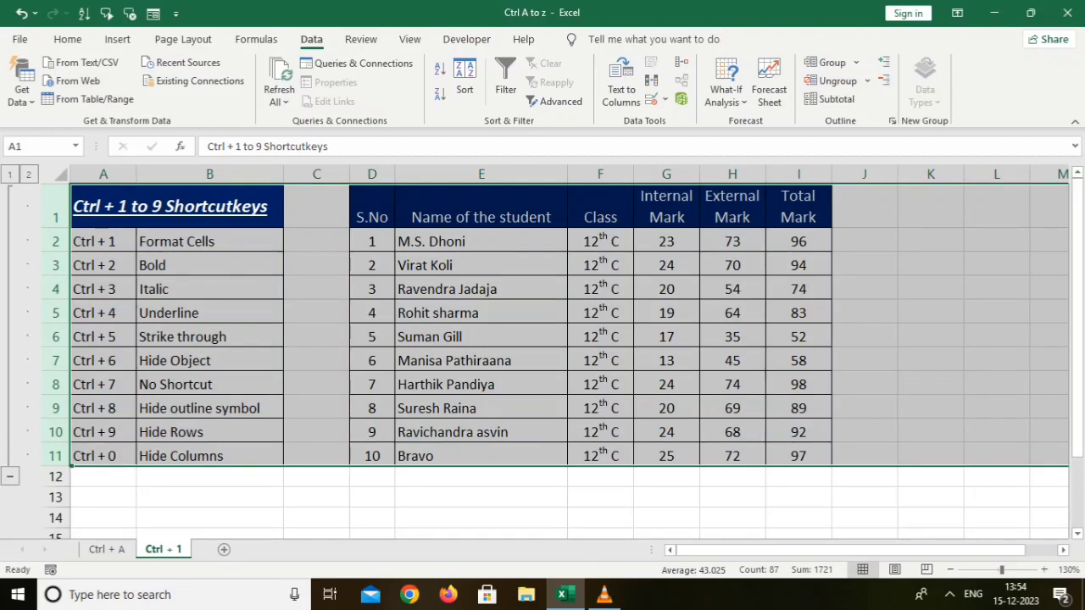
Toggle the outline symbols off, back on, and off again.
key(ctrl+8)
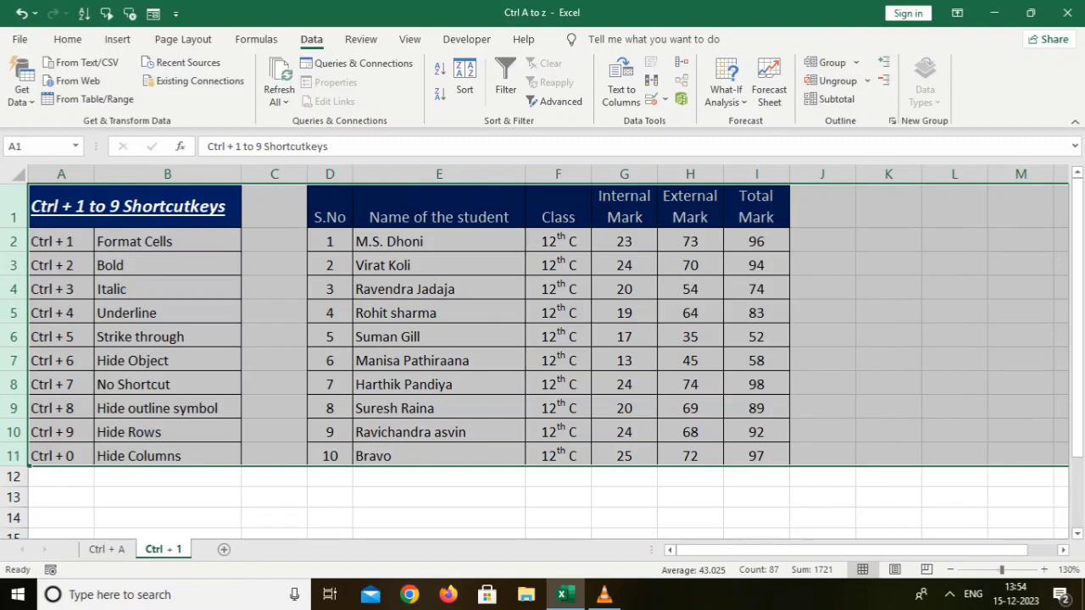
key(ctrl+8)
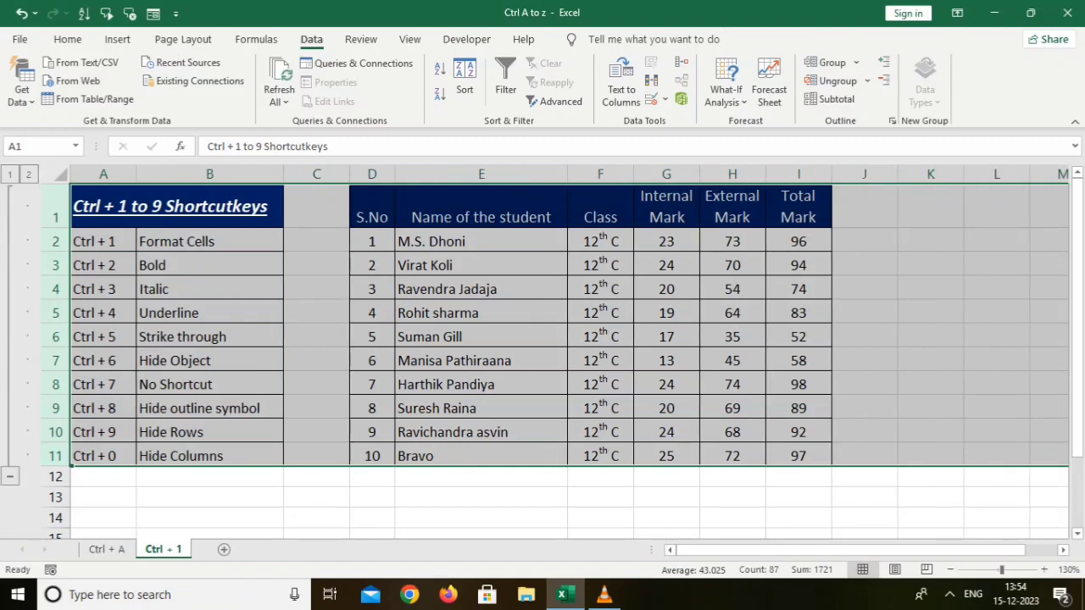
key(ctrl+8)
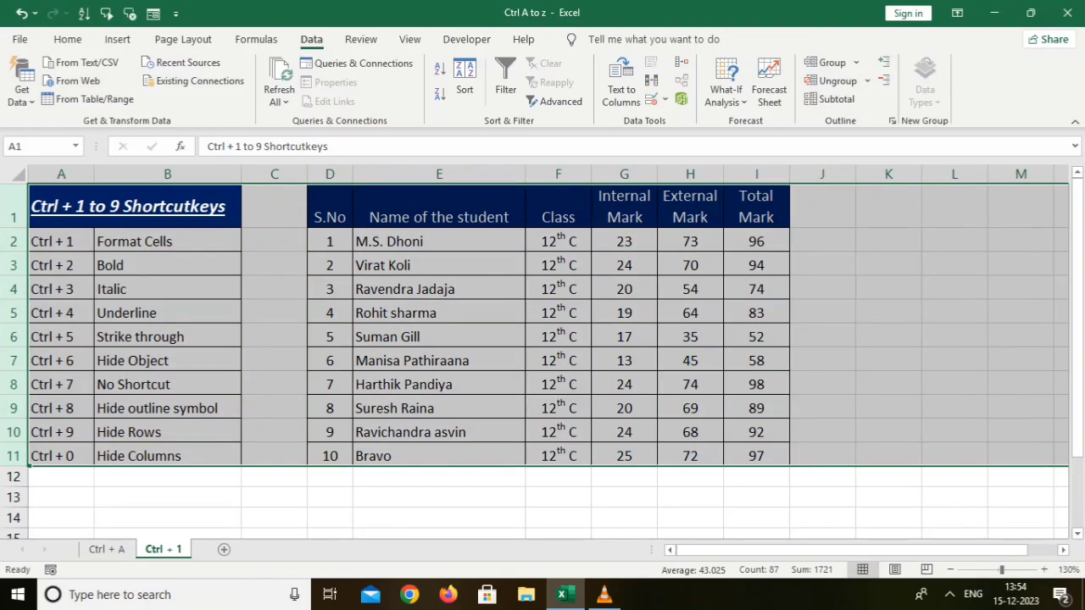
Hide row 10 and undo the hide.
click(274, 384)
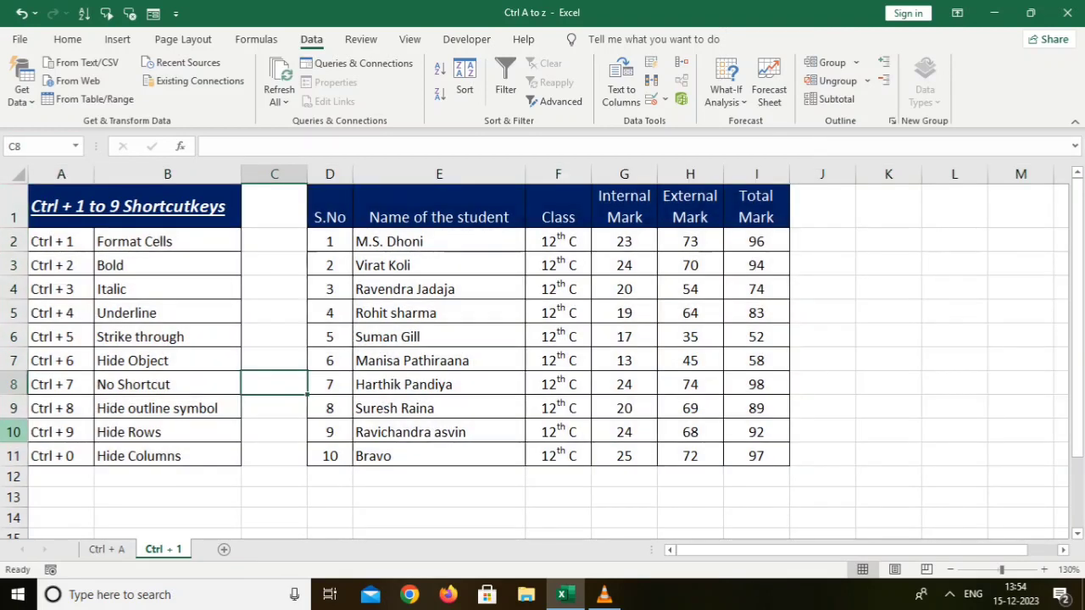
click(13, 431)
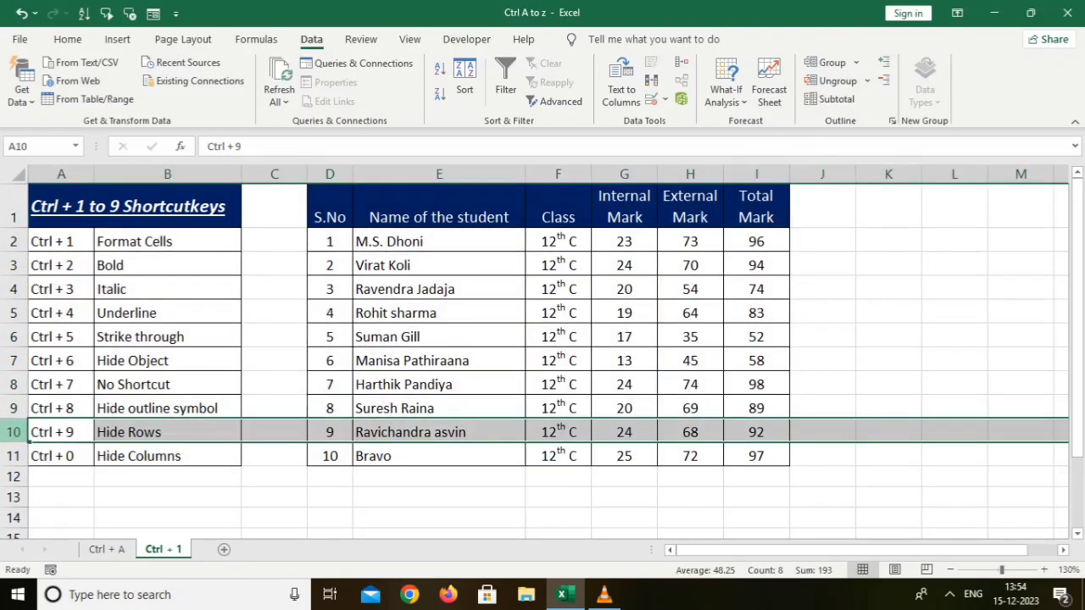
key(ctrl+9)
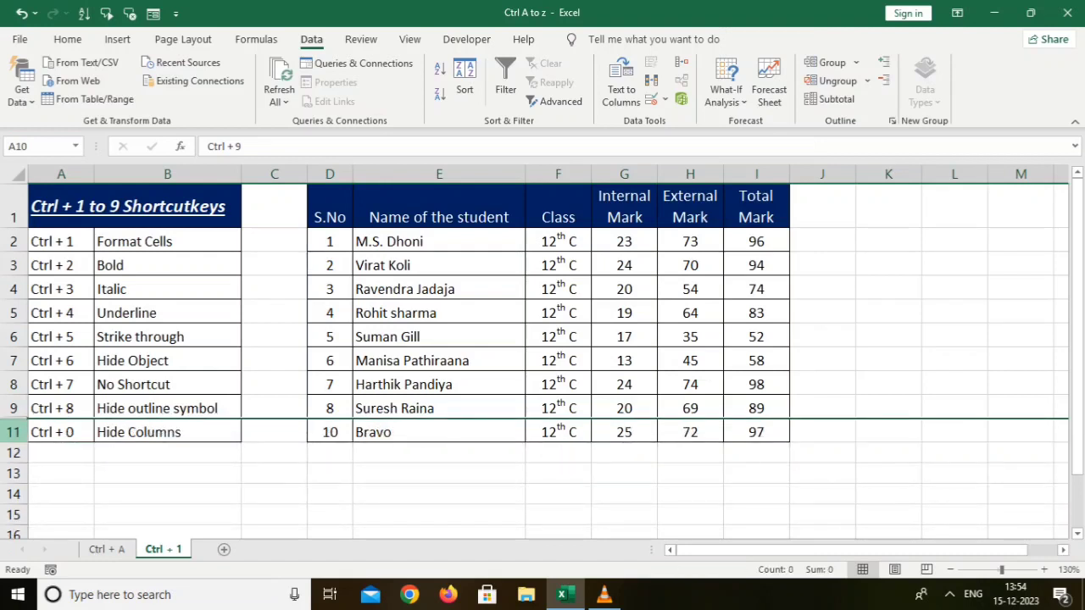
key(ctrl+z)
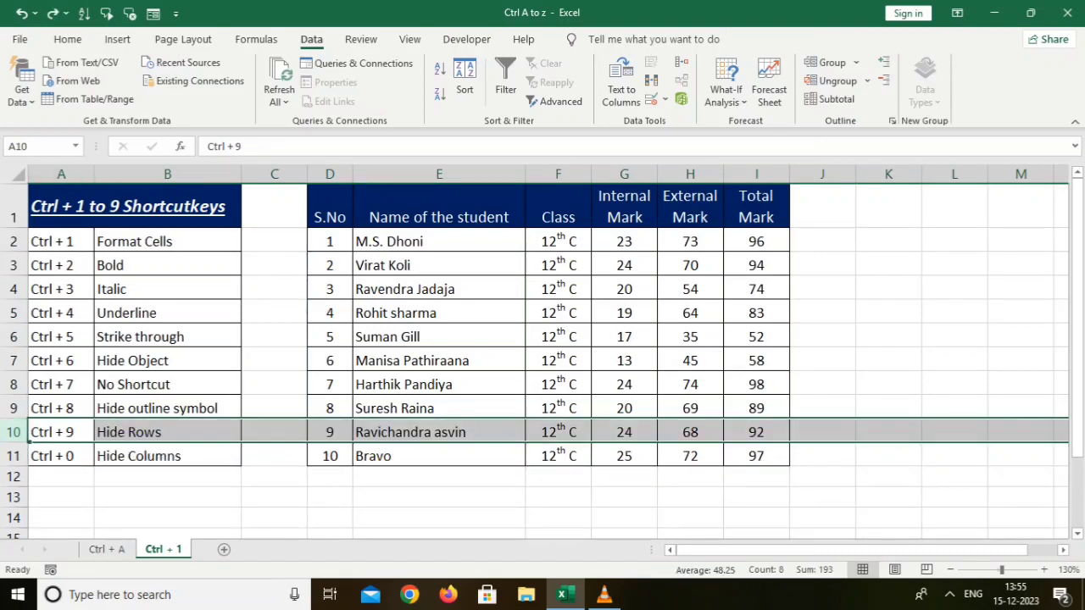
Hide column B with the Ctrl+0 shortcut and undo the hide.
click(167, 174)
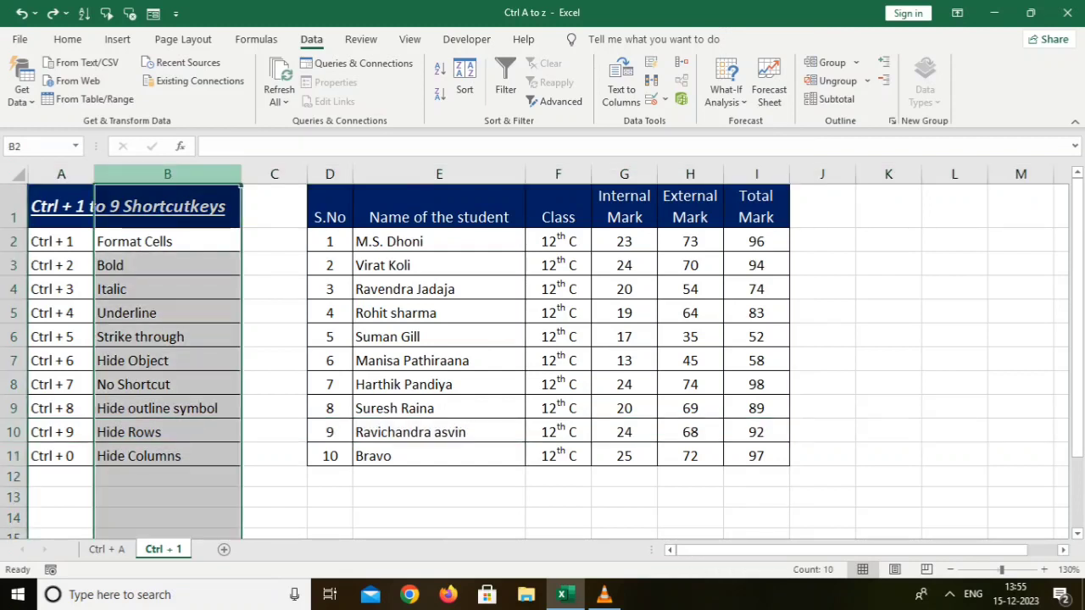
key(ctrl+0)
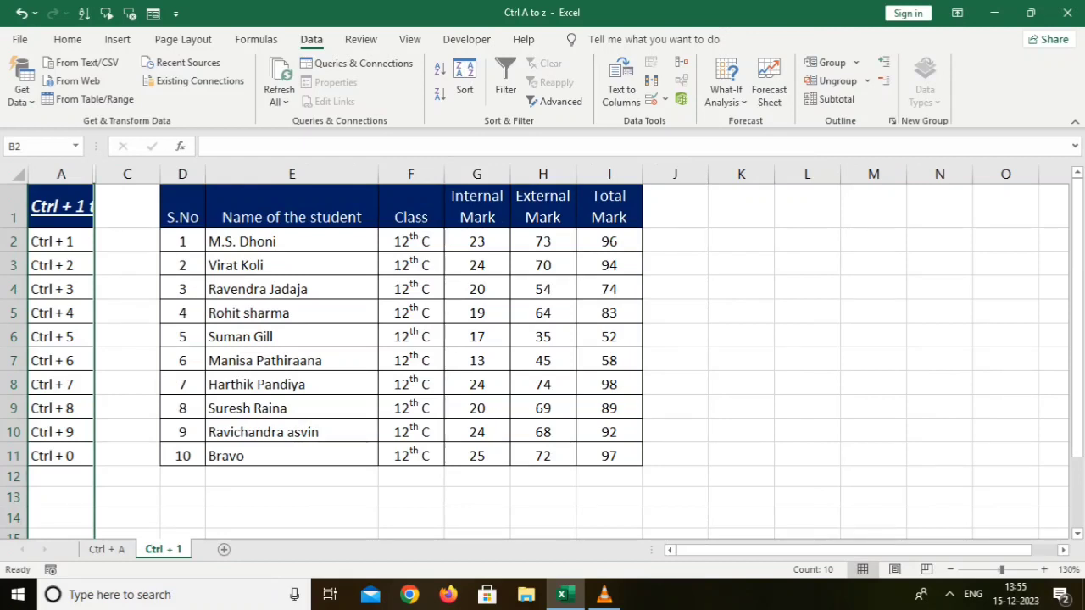
key(ctrl+z)
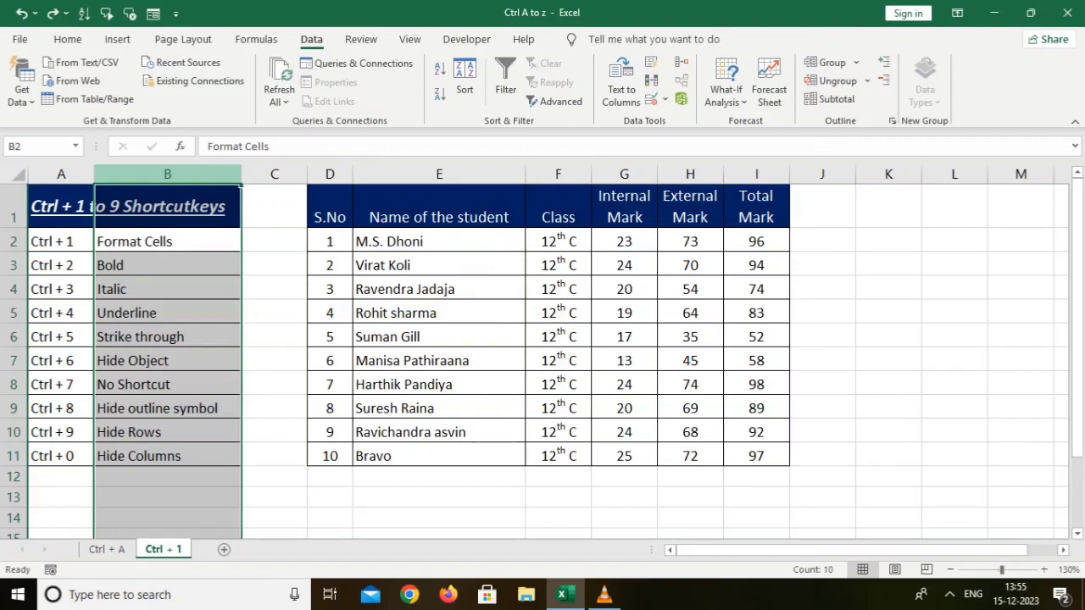
click(274, 360)
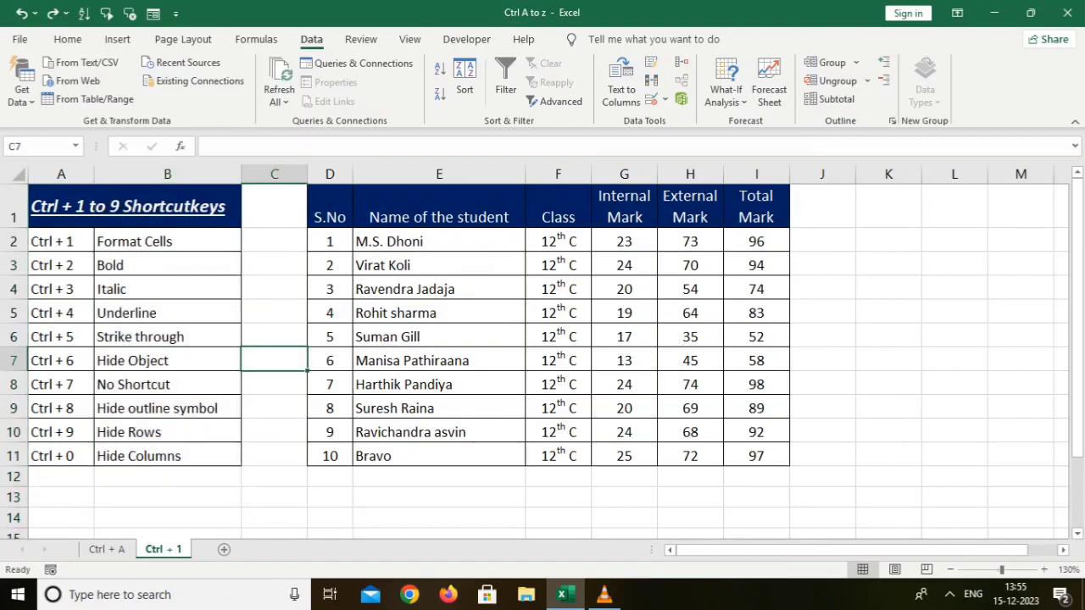
click(274, 477)
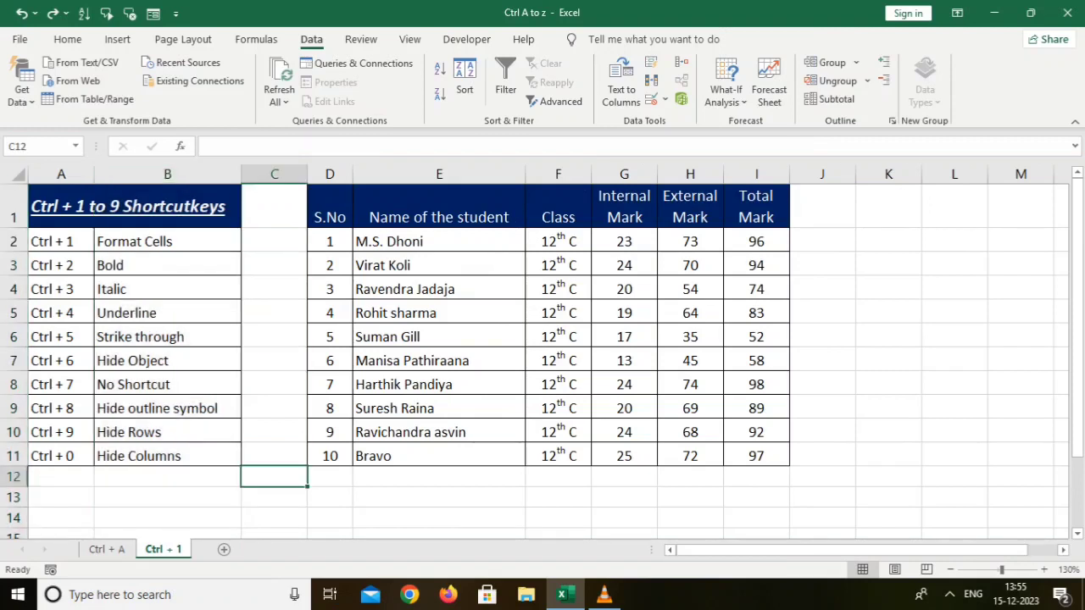
click(888, 408)
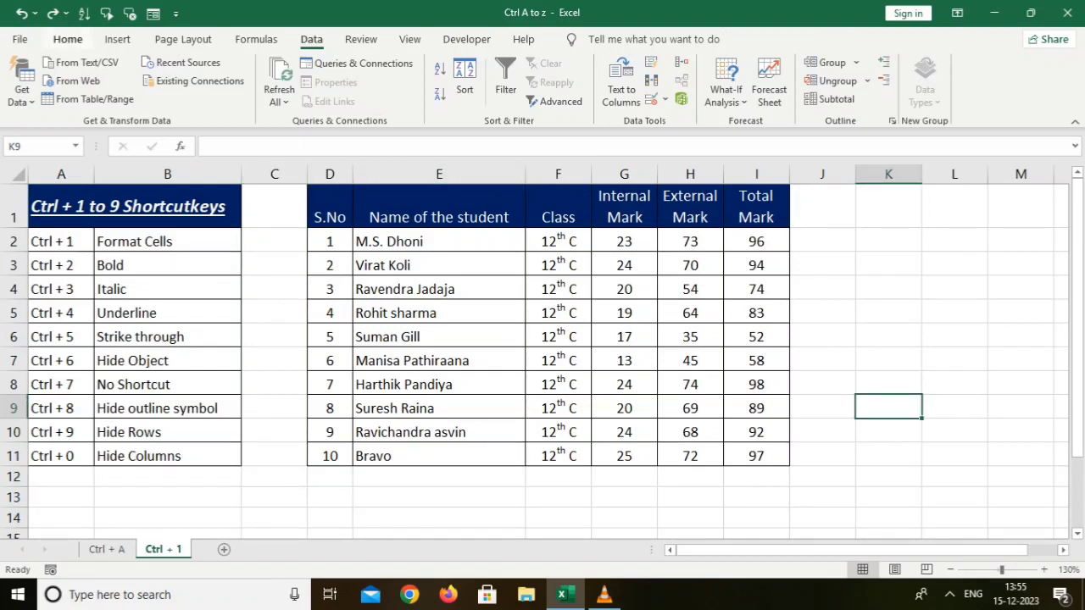
click(67, 39)
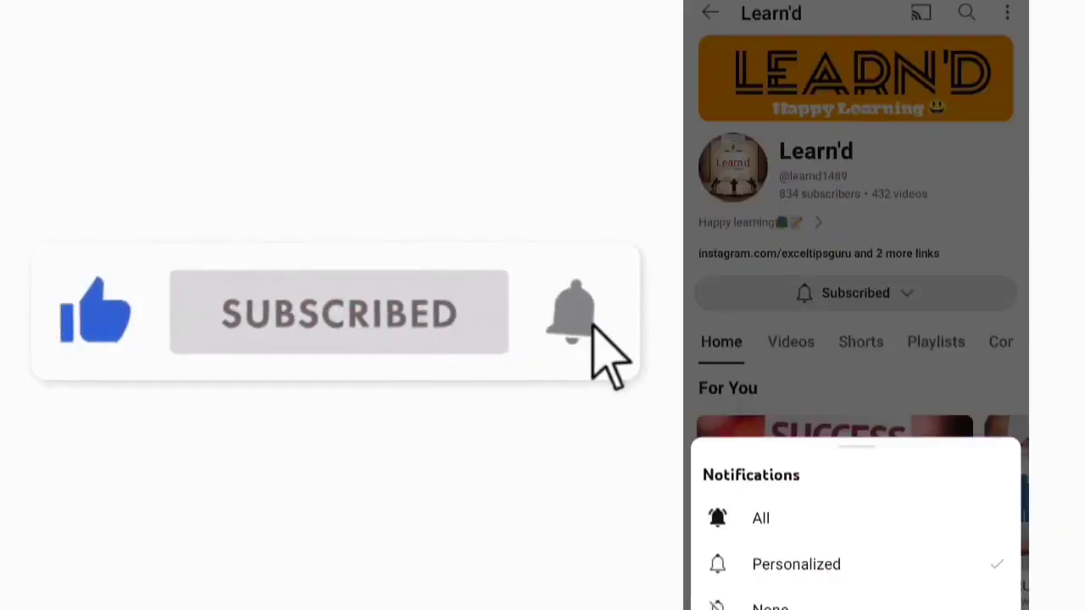